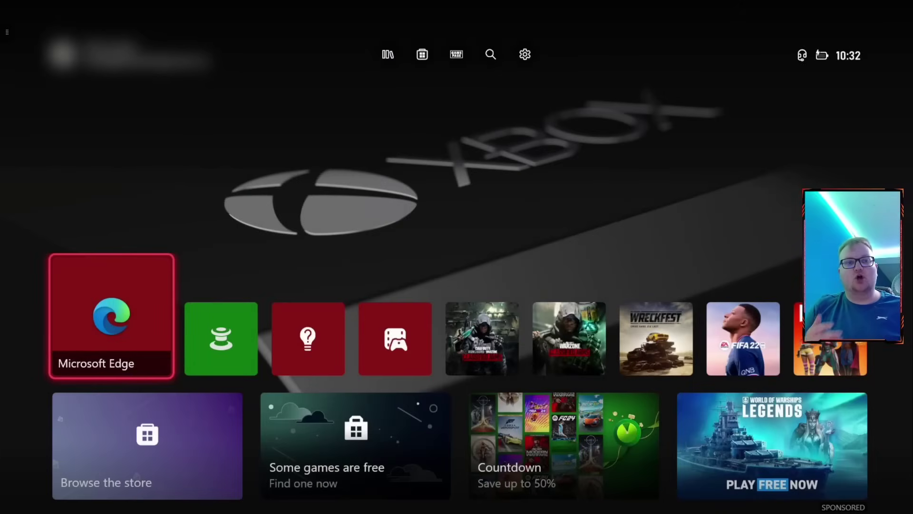
Step: Open Microsoft Edge from the Xbox home screen to reach the NVIDIA GeForce NOW website
{"action": "key", "text": "Return"}
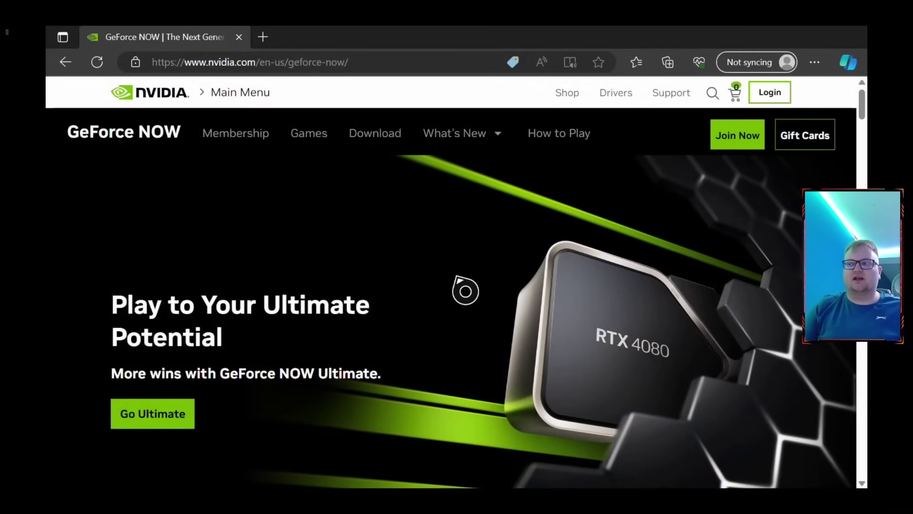
Step: Examine the GeForce NOW page, comparing the price and features of the Free and Priority membership plans
{"action": "scroll", "coordinate": [464, 428], "scroll_direction": "down", "scroll_amount": 10}
{"action": "scroll", "coordinate": [451, 286], "scroll_direction": "down", "scroll_amount": 15}
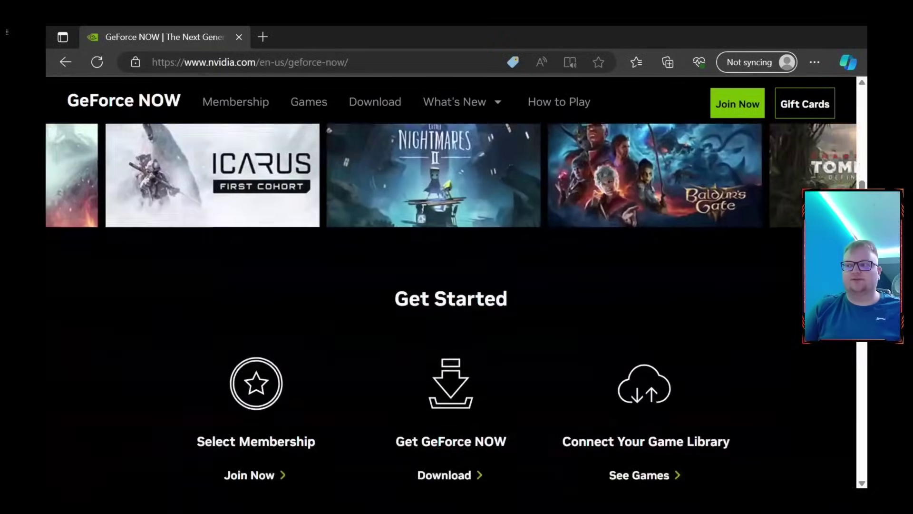
{"action": "scroll", "coordinate": [451, 304], "scroll_direction": "down", "scroll_amount": 20}
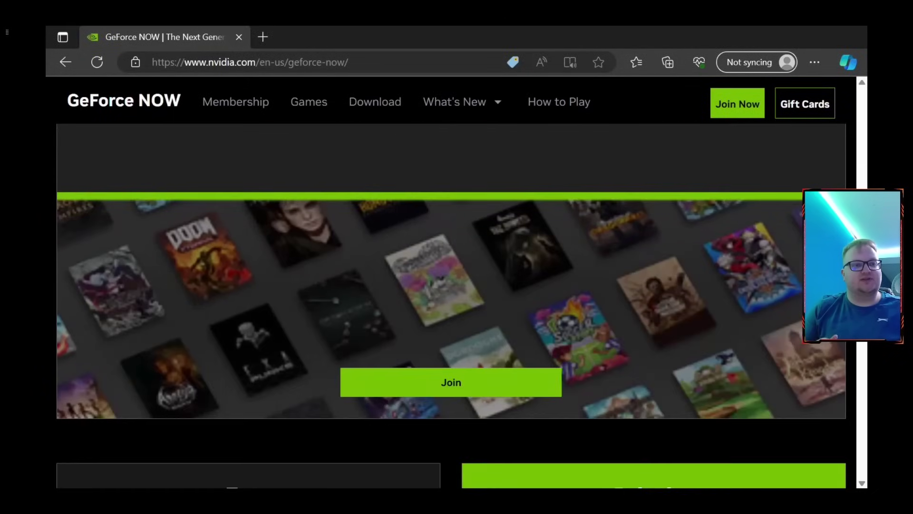
{"action": "scroll", "coordinate": [451, 304], "scroll_direction": "down", "scroll_amount": 8}
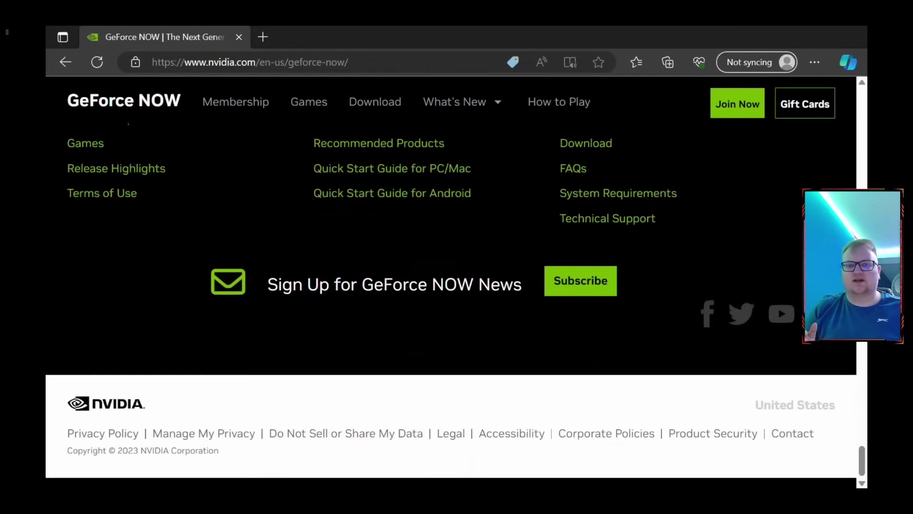
{"action": "scroll", "coordinate": [451, 304], "scroll_direction": "up", "scroll_amount": 4}
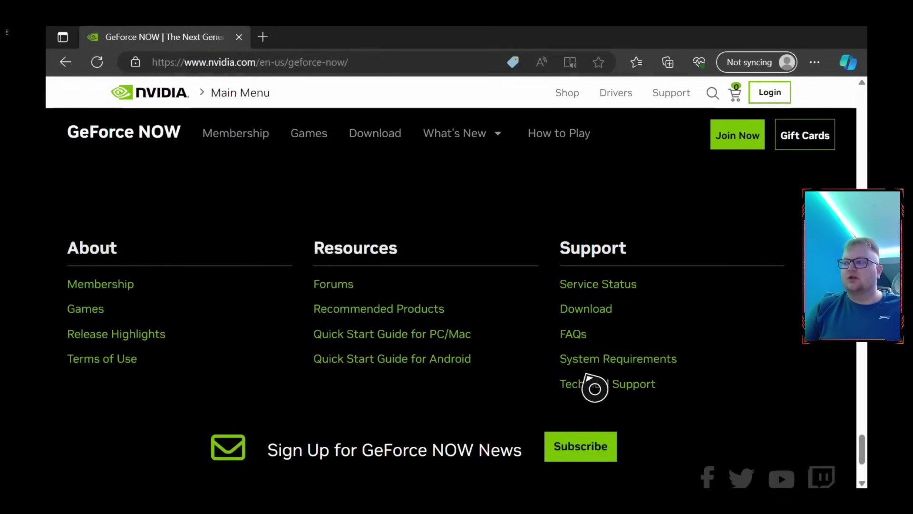
{"action": "scroll", "coordinate": [594, 315], "scroll_direction": "up", "scroll_amount": 15}
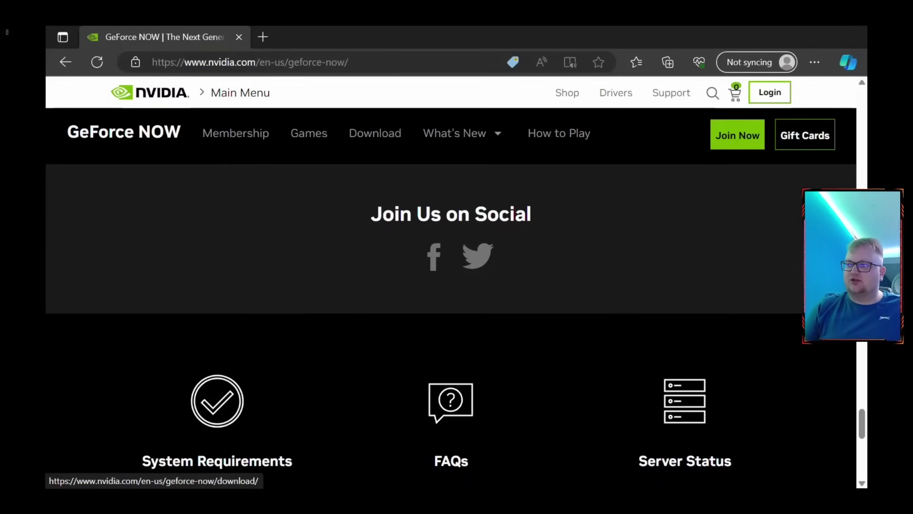
{"action": "scroll", "coordinate": [451, 314], "scroll_direction": "up", "scroll_amount": 7}
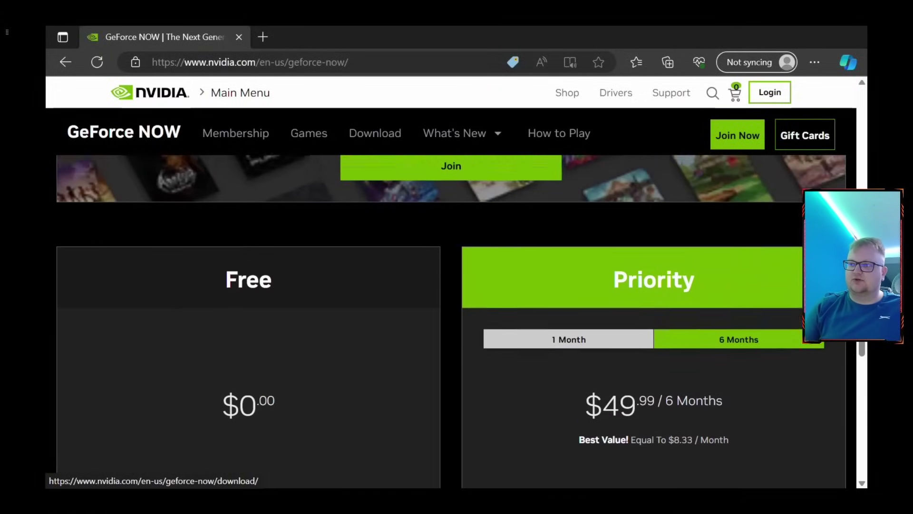
{"action": "scroll", "coordinate": [451, 314], "scroll_direction": "down", "scroll_amount": 5}
{"action": "scroll", "coordinate": [451, 313], "scroll_direction": "up", "scroll_amount": 3}
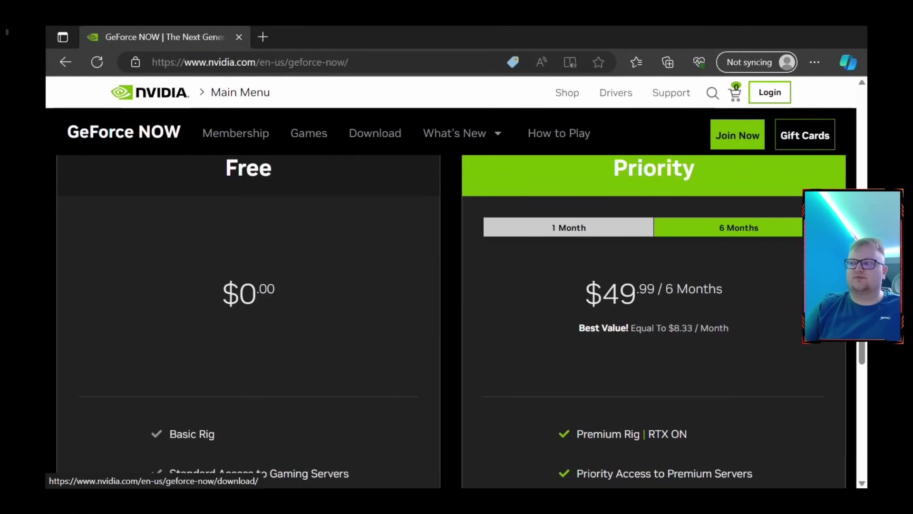
{"action": "scroll", "coordinate": [451, 314], "scroll_direction": "down", "scroll_amount": 8}
{"action": "scroll", "coordinate": [451, 314], "scroll_direction": "up", "scroll_amount": 3}
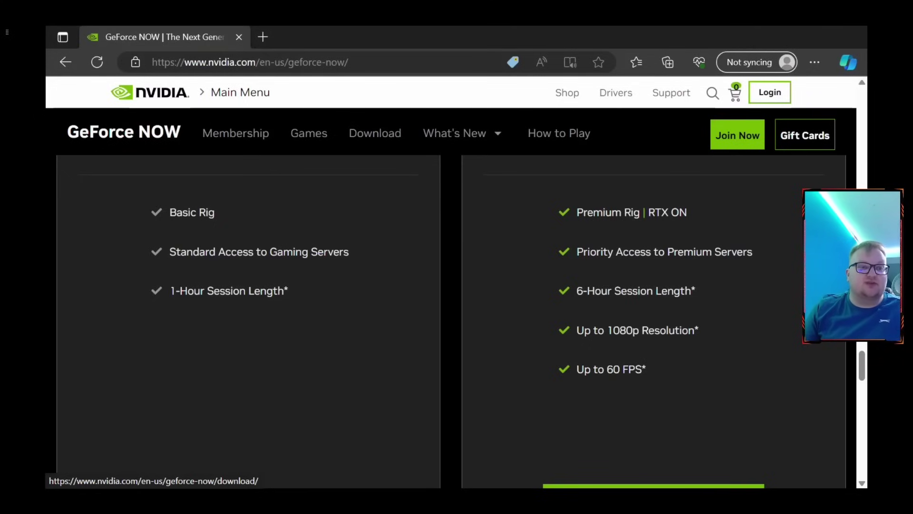
Step: Go to the GeForce NOW download page through the footer's Support links and launch the Browser version
{"action": "scroll", "coordinate": [451, 314], "scroll_direction": "down", "scroll_amount": 15}
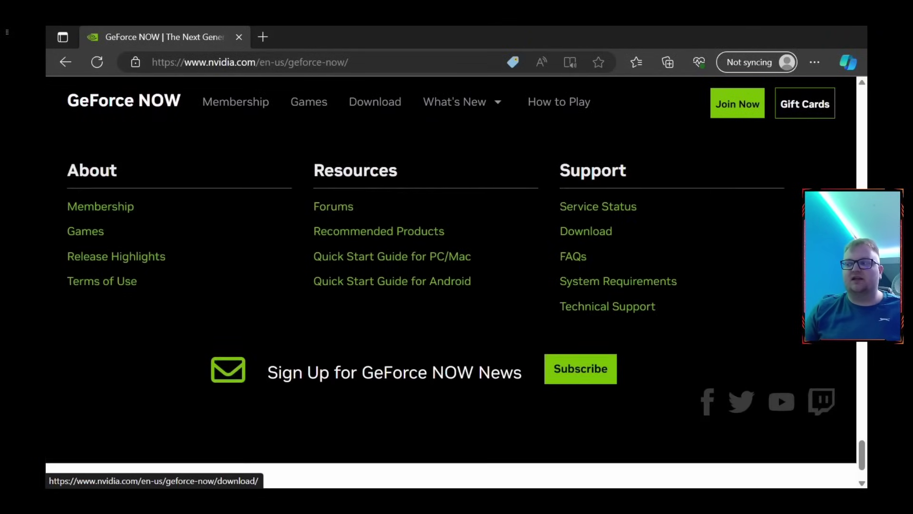
{"action": "scroll", "coordinate": [585, 231], "scroll_direction": "down", "scroll_amount": 2}
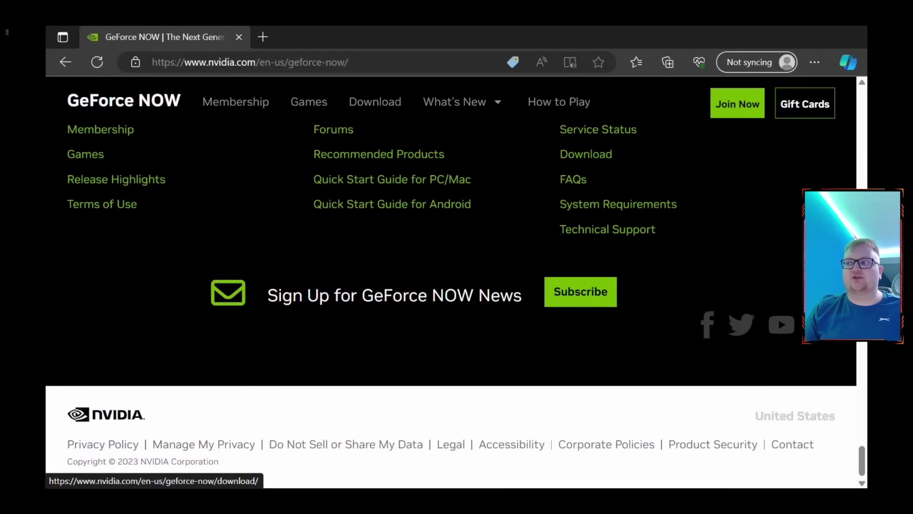
{"action": "left_click", "coordinate": [579, 160]}
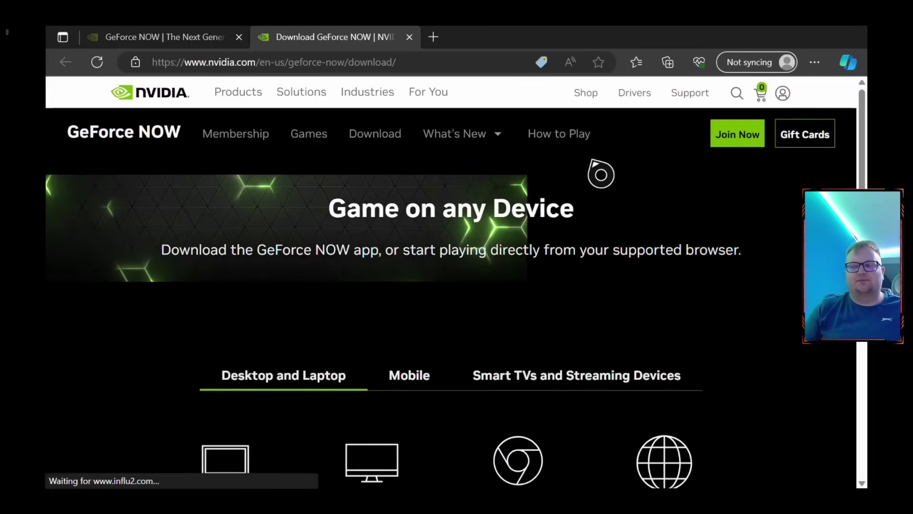
{"action": "scroll", "coordinate": [601, 174], "scroll_direction": "down", "scroll_amount": 3}
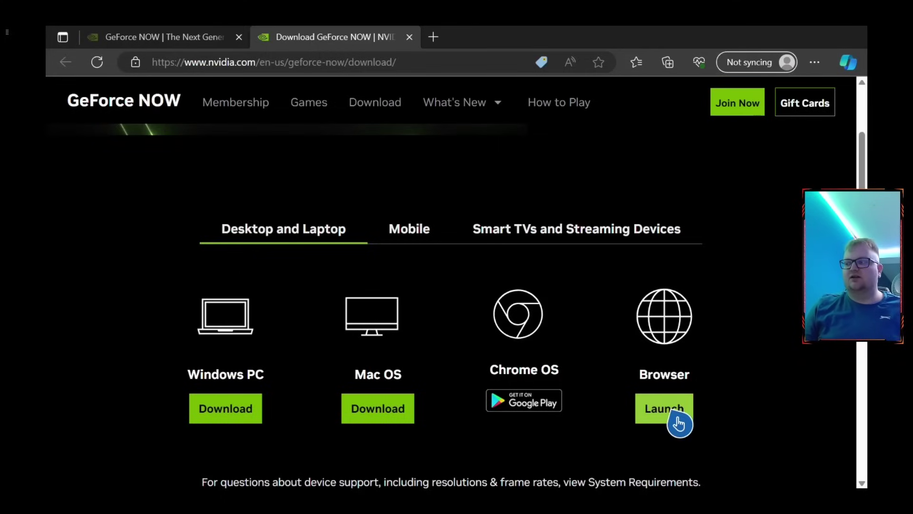
{"action": "left_click", "coordinate": [679, 424]}
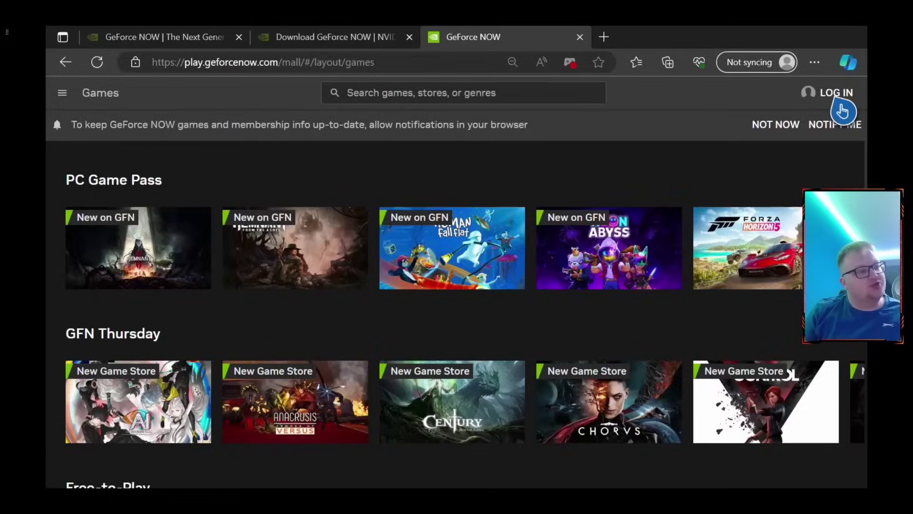
Step: Log in to GeForce NOW by submitting the device login PIN, continuing with the existing NVIDIA account and approving the Xbox Console
{"action": "left_click", "coordinate": [841, 108]}
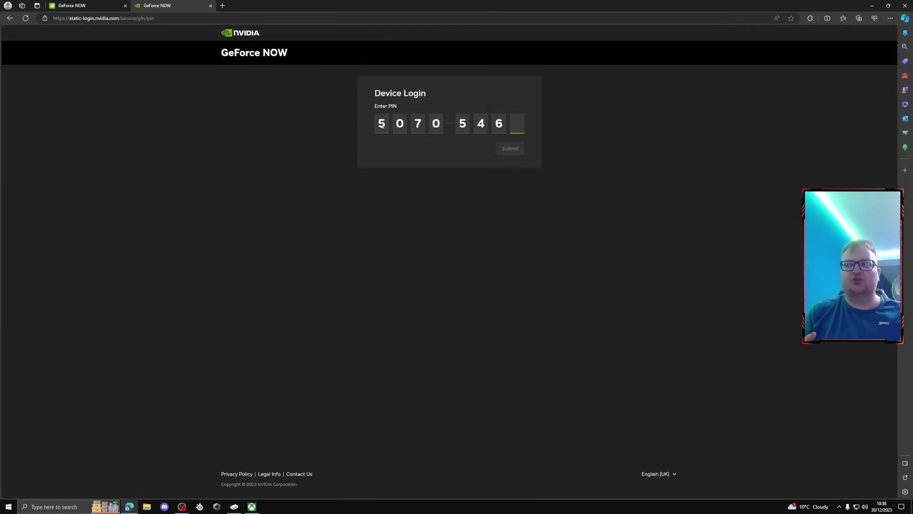
{"action": "type", "text": "7"}
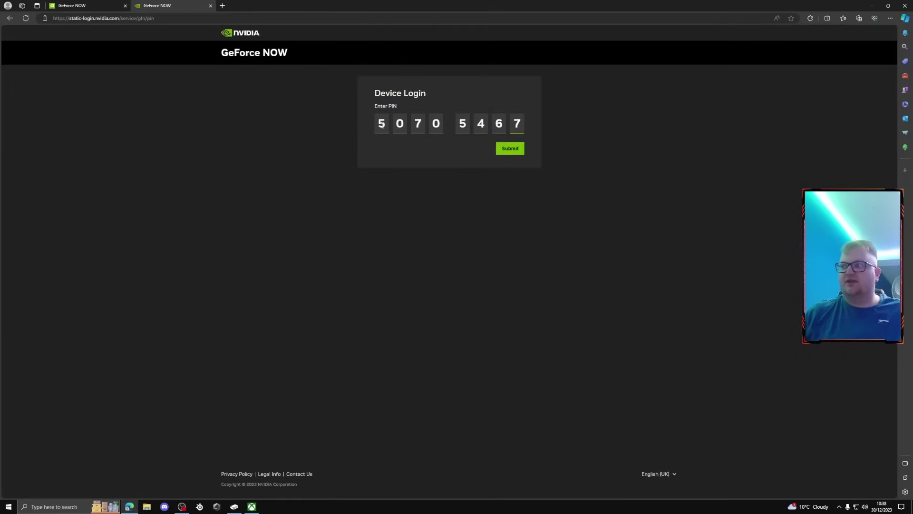
{"action": "left_click", "coordinate": [516, 149]}
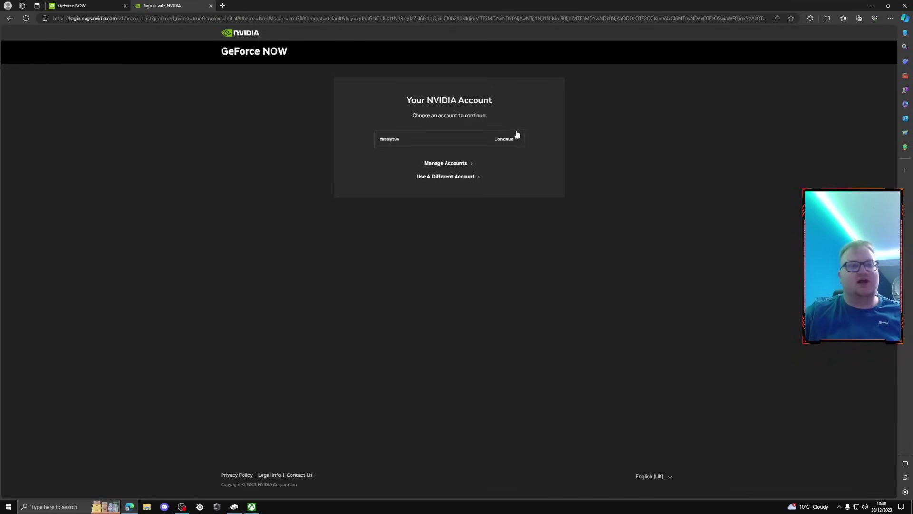
{"action": "left_click", "coordinate": [504, 143]}
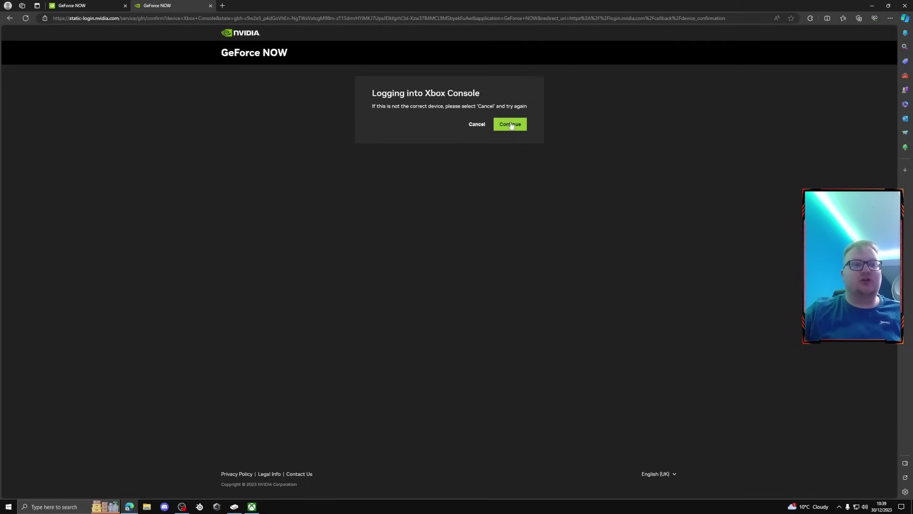
{"action": "left_click", "coordinate": [512, 126]}
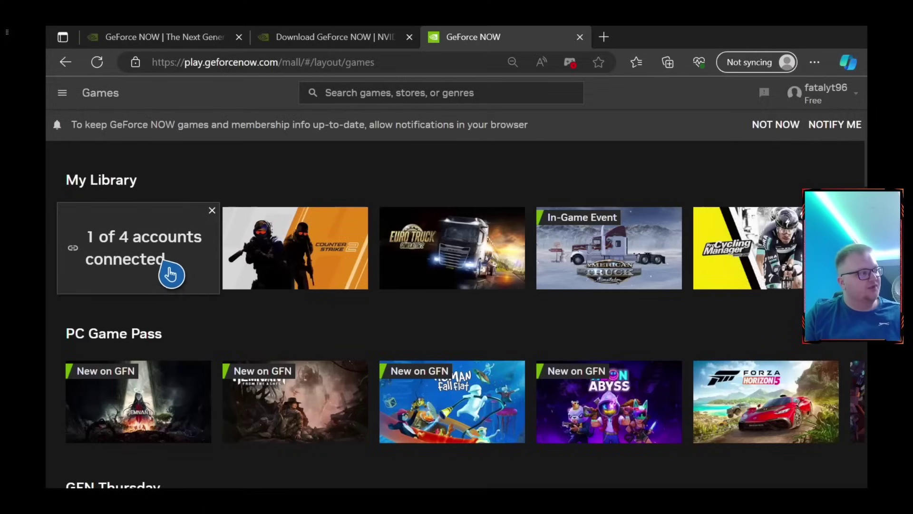
Step: Open the connected accounts settings and examine the library sync and sign-in options for Ubisoft, Epic Games, Steam and Xbox
{"action": "left_click", "coordinate": [124, 256]}
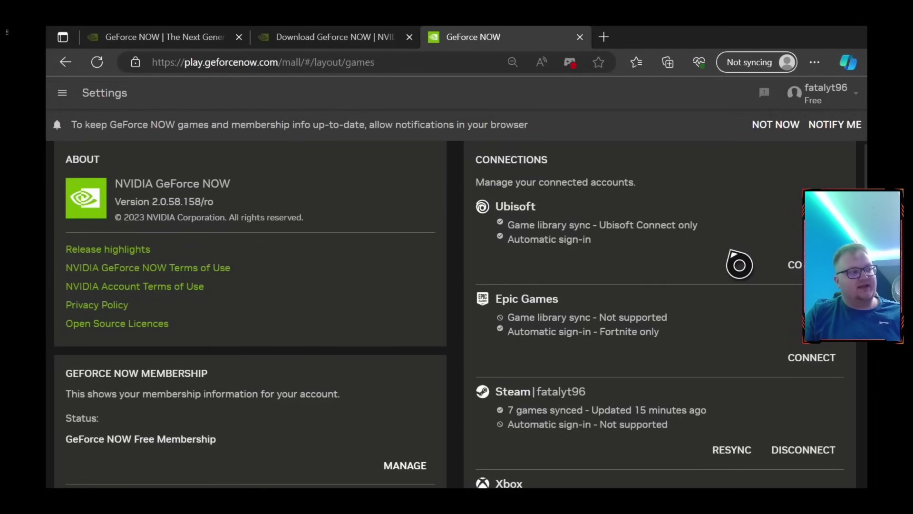
{"action": "scroll", "coordinate": [734, 300], "scroll_direction": "down", "scroll_amount": 3}
{"action": "scroll", "coordinate": [461, 314], "scroll_direction": "up", "scroll_amount": 3}
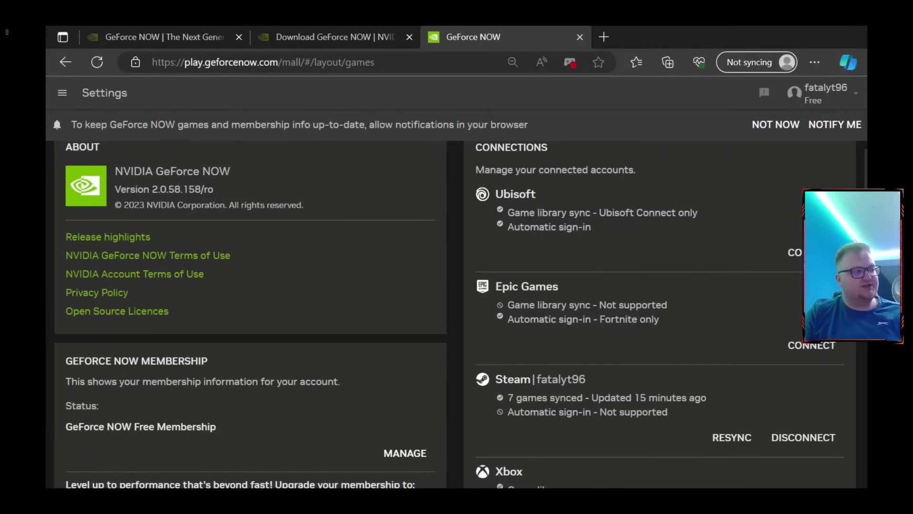
{"action": "scroll", "coordinate": [726, 292], "scroll_direction": "down", "scroll_amount": 2}
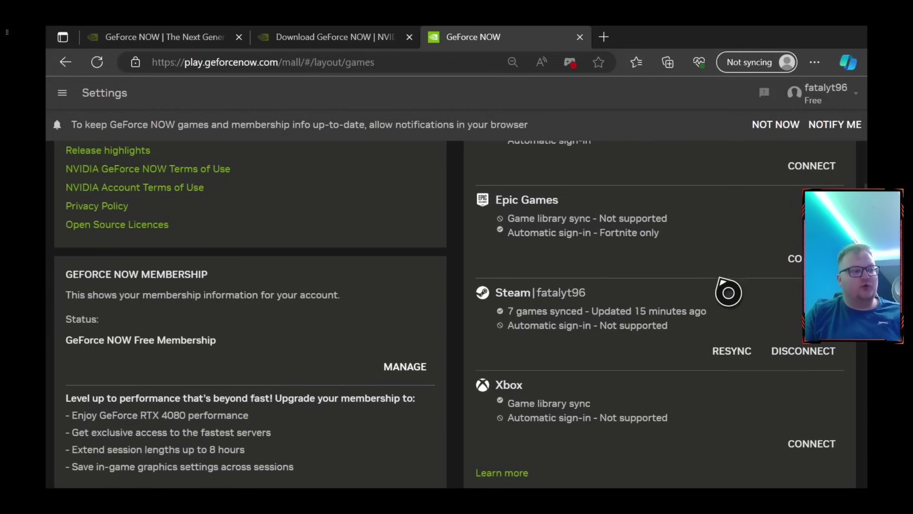
{"action": "scroll", "coordinate": [752, 236], "scroll_direction": "down", "scroll_amount": 1}
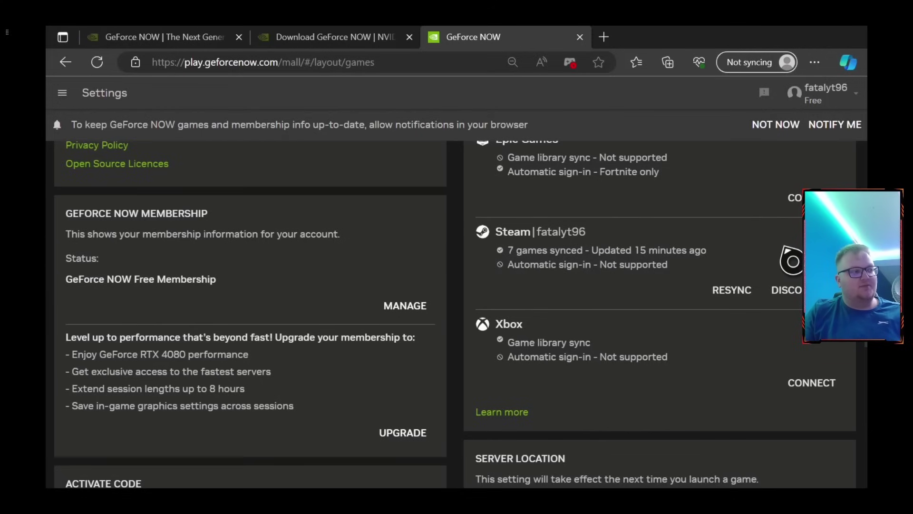
{"action": "scroll", "coordinate": [794, 259], "scroll_direction": "up", "scroll_amount": 2}
{"action": "scroll", "coordinate": [455, 314], "scroll_direction": "down", "scroll_amount": 2}
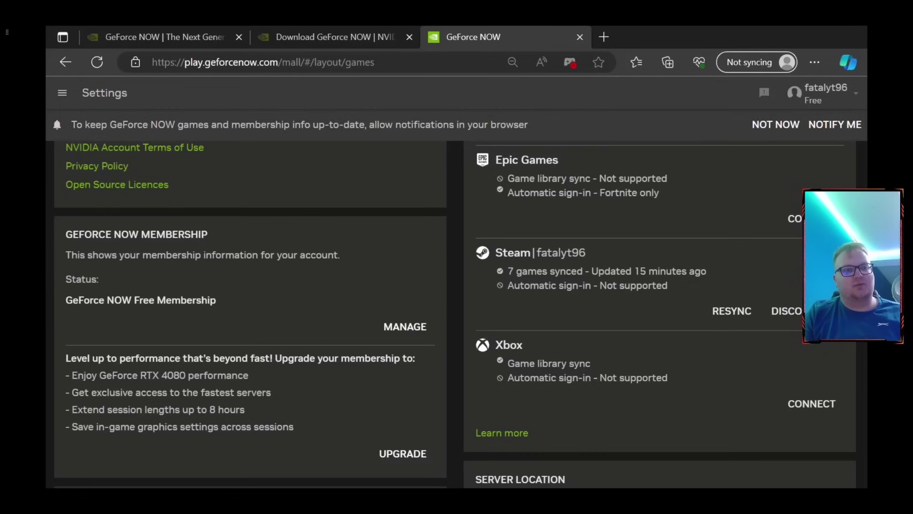
{"action": "scroll", "coordinate": [678, 259], "scroll_direction": "up", "scroll_amount": 2}
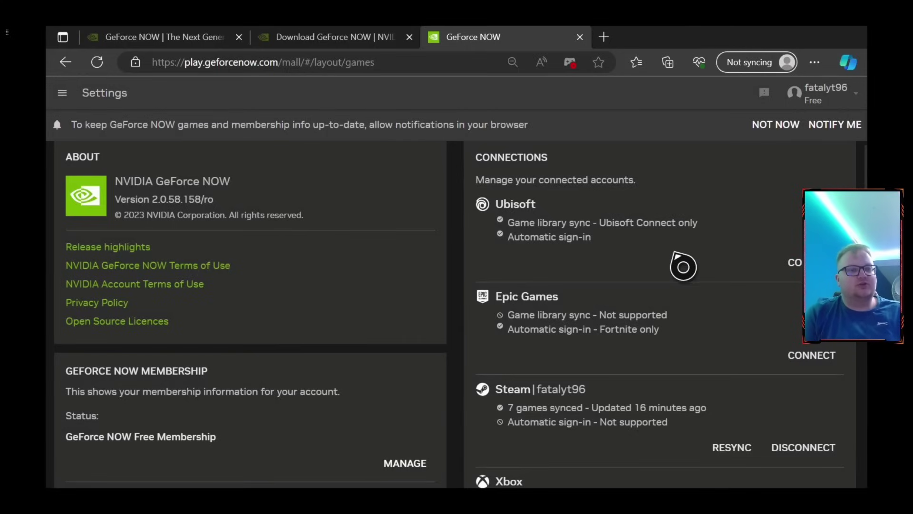
Step: Resync the Steam game library and decline the browser notifications offer
{"action": "left_click", "coordinate": [796, 262]}
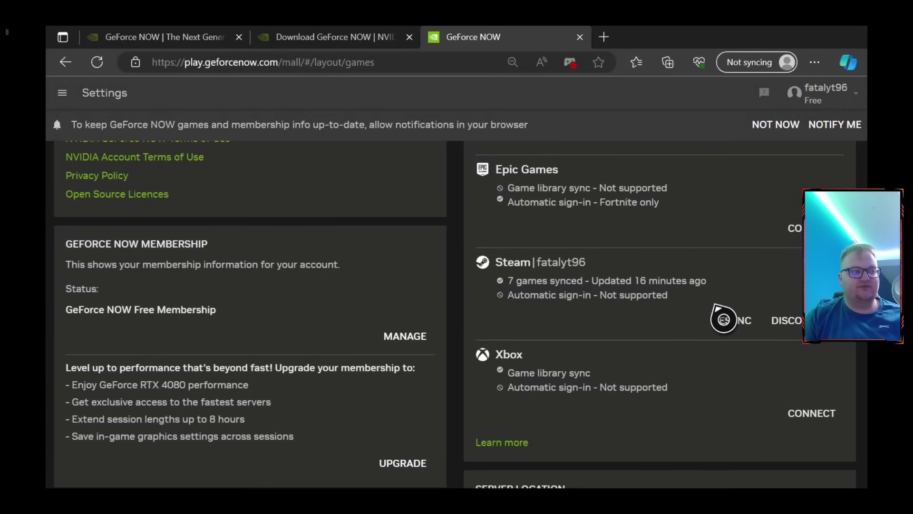
{"action": "left_click", "coordinate": [740, 332]}
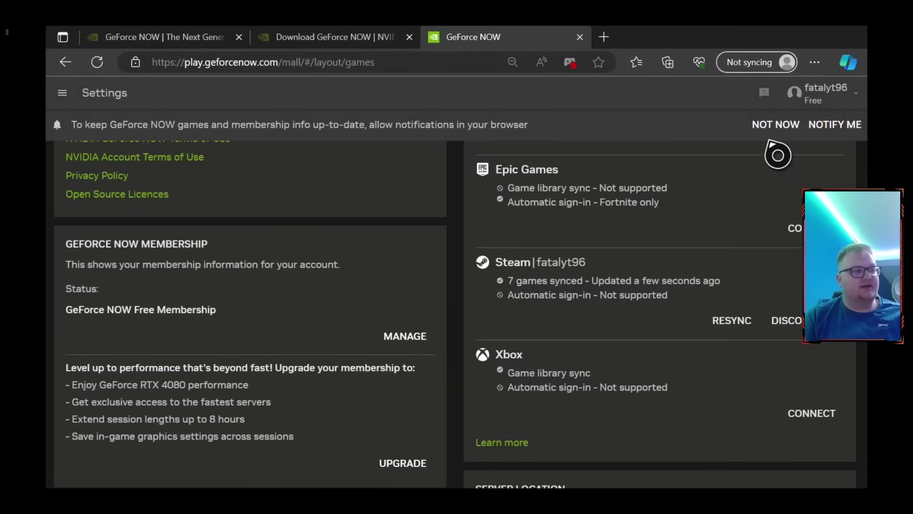
{"action": "left_click", "coordinate": [774, 127]}
Step: Return to the Games page, browse the My Library row and show all of its games
{"action": "scroll", "coordinate": [718, 153], "scroll_direction": "up", "scroll_amount": 3}
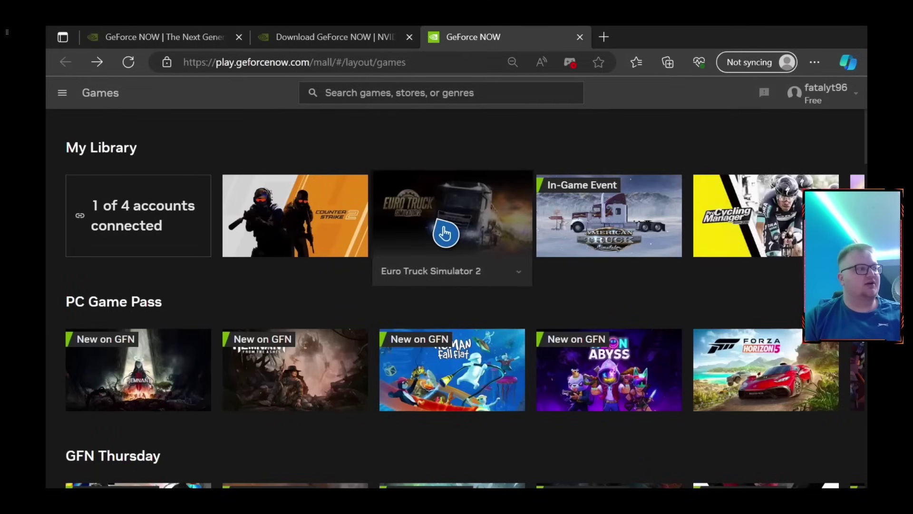
{"action": "mouse_move", "coordinate": [599, 233]}
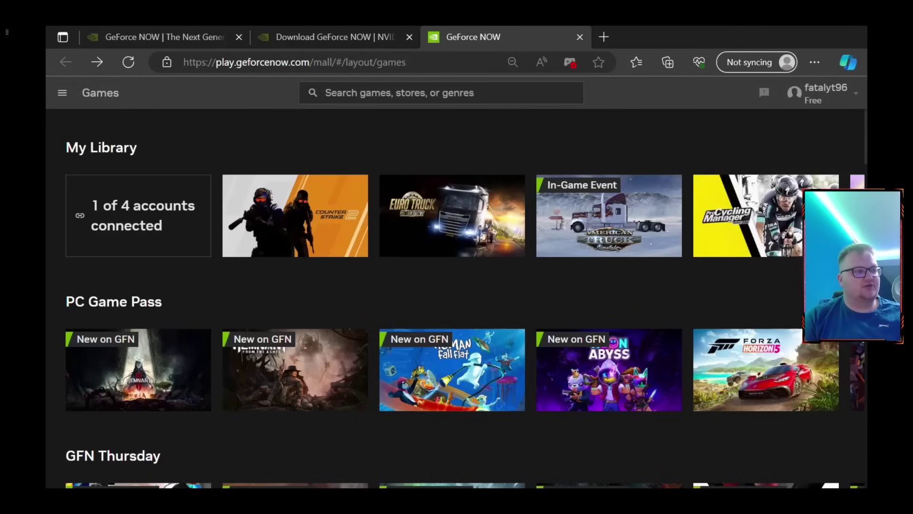
{"action": "left_click", "coordinate": [854, 215]}
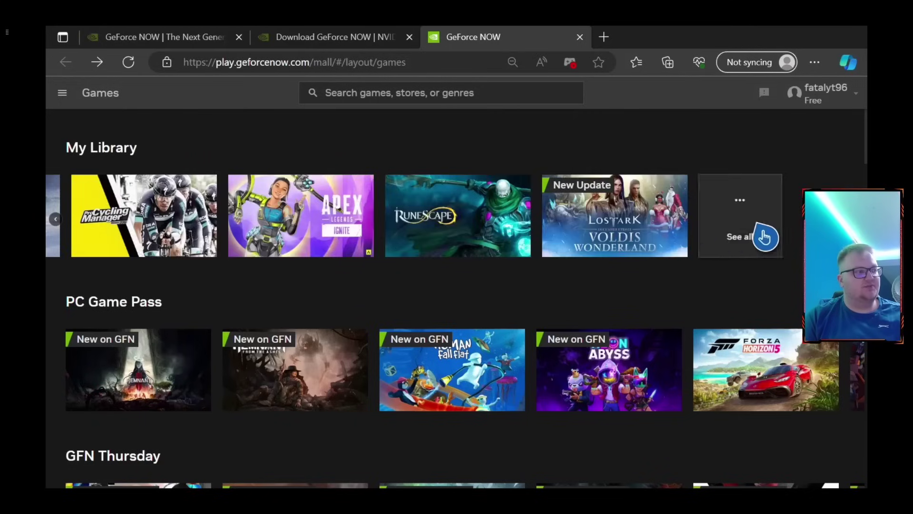
{"action": "mouse_move", "coordinate": [239, 216]}
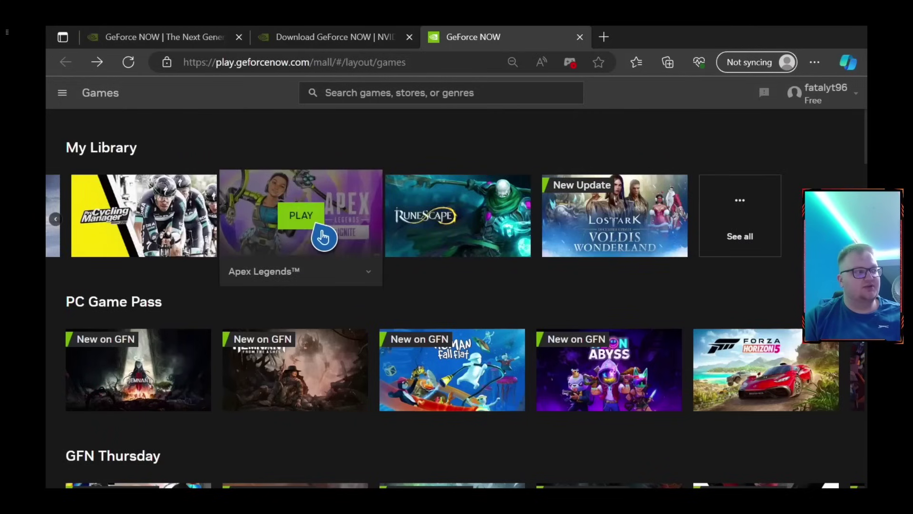
{"action": "scroll", "coordinate": [326, 236], "scroll_direction": "left", "scroll_amount": 10}
{"action": "scroll", "coordinate": [326, 237], "scroll_direction": "right", "scroll_amount": 8}
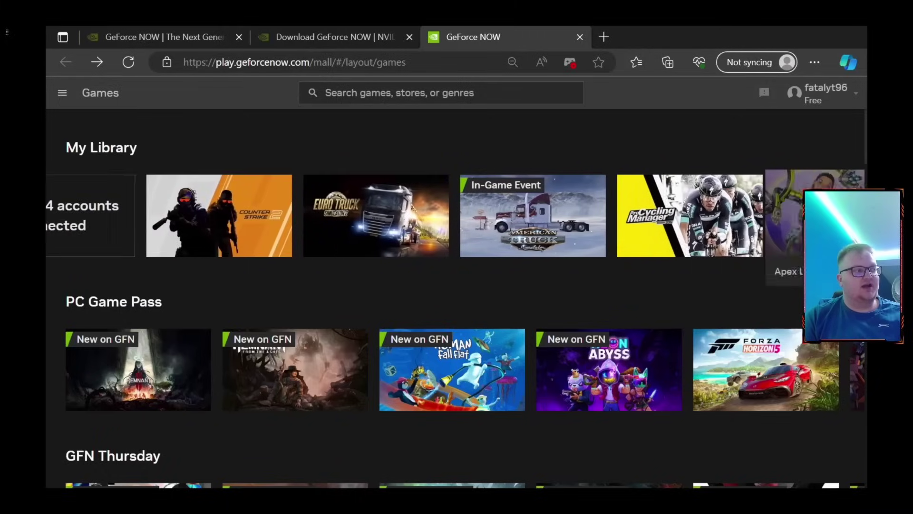
{"action": "scroll", "coordinate": [327, 236], "scroll_direction": "right", "scroll_amount": 2}
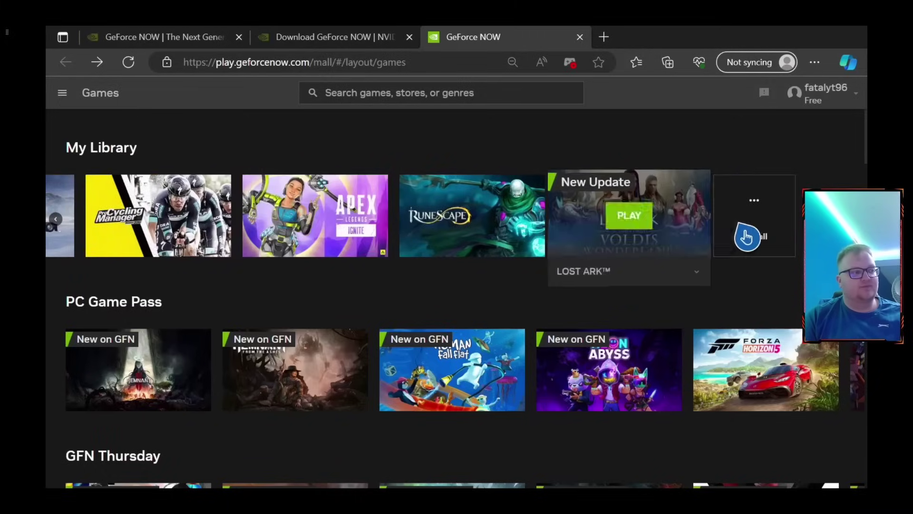
{"action": "left_click", "coordinate": [792, 237]}
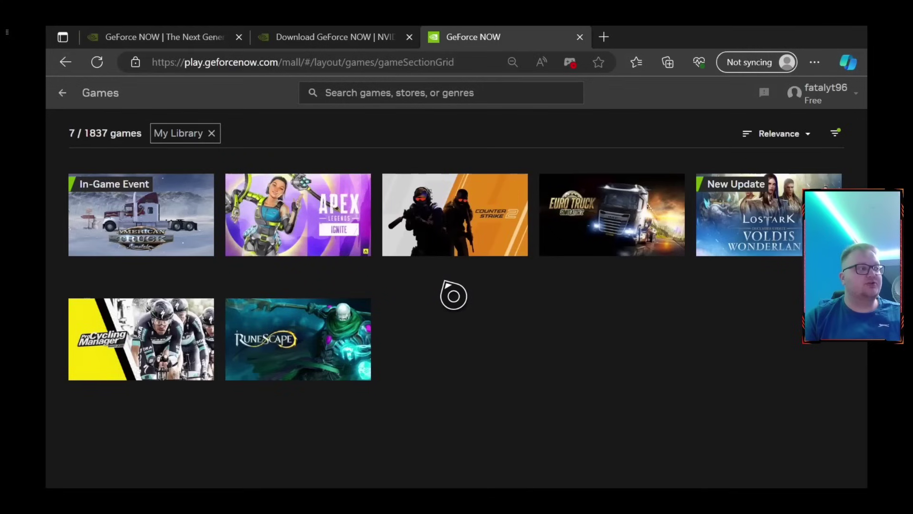
Step: Open the browser's Game Controls options for the GeForce NOW library page
{"action": "mouse_move", "coordinate": [302, 187]}
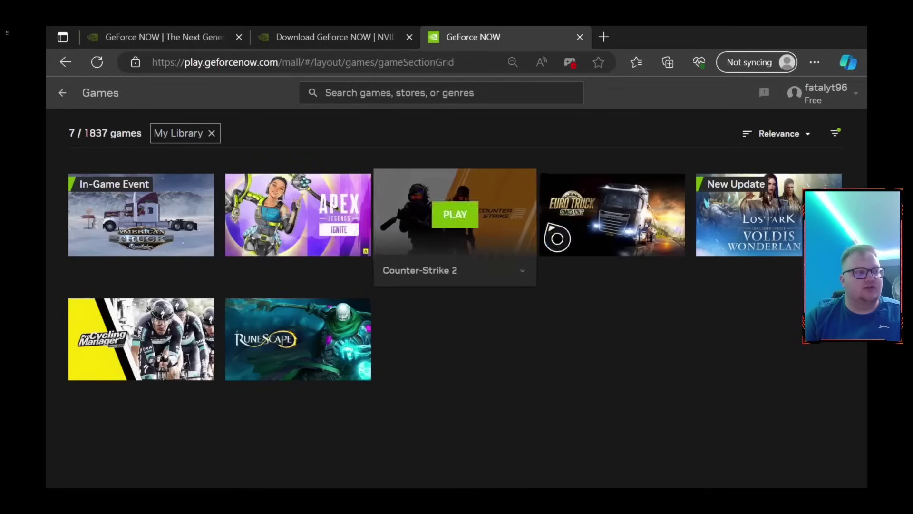
{"action": "mouse_move", "coordinate": [713, 233]}
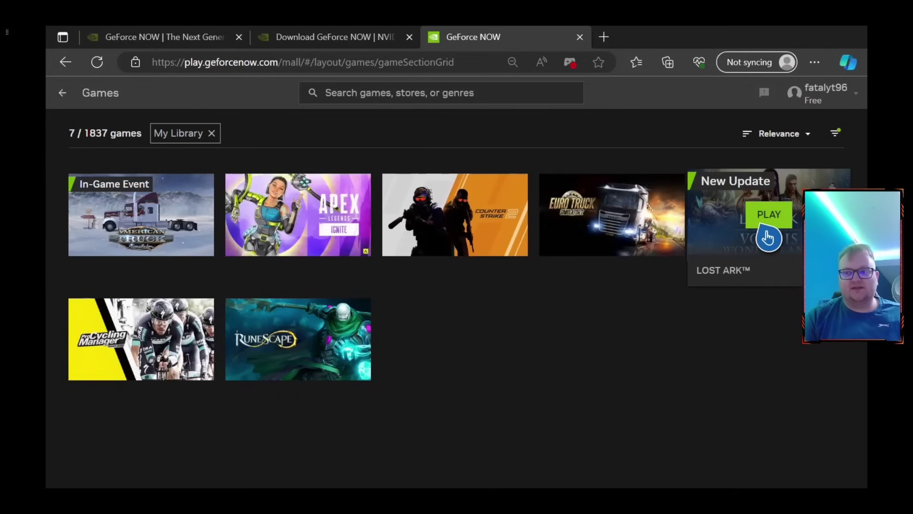
{"action": "mouse_move", "coordinate": [616, 236]}
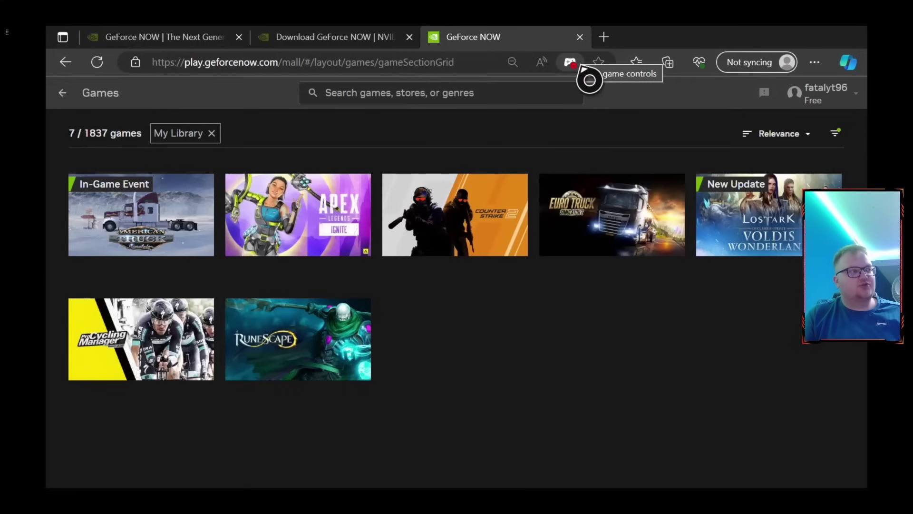
{"action": "key", "text": "ctrl+shift+u"}
{"action": "left_click", "coordinate": [582, 70]}
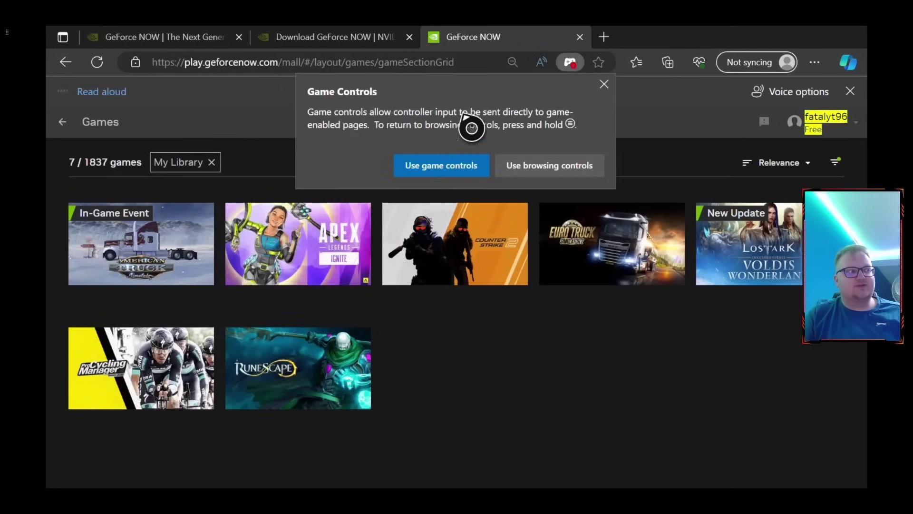